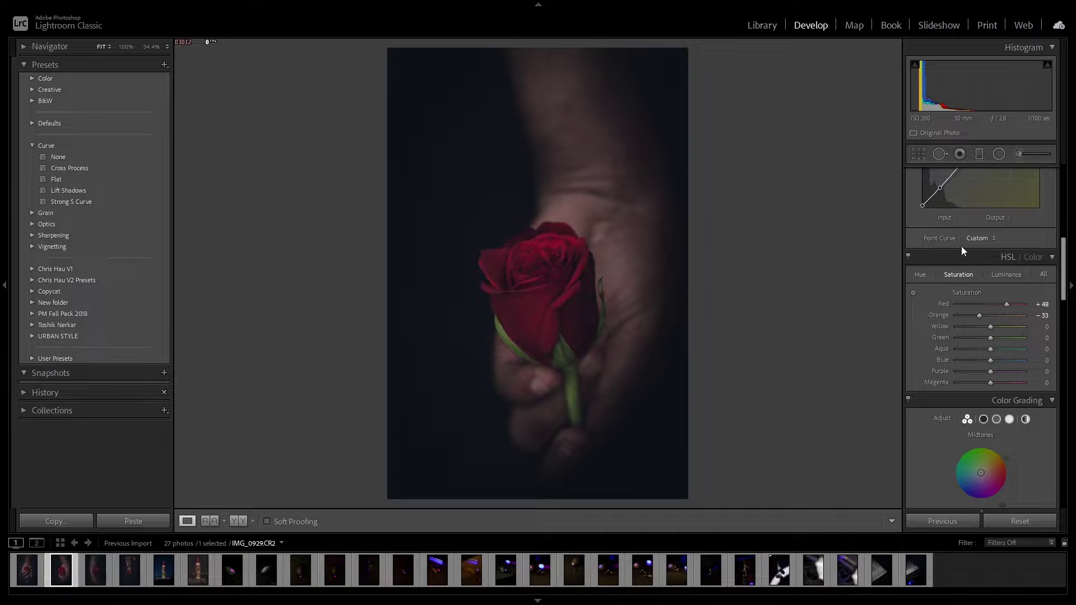
Step: Check the available colour profiles for the rose photo and keep Modern 10
{"action": "scroll", "coordinate": [960, 246], "scroll_direction": "up", "scroll_amount": 5}
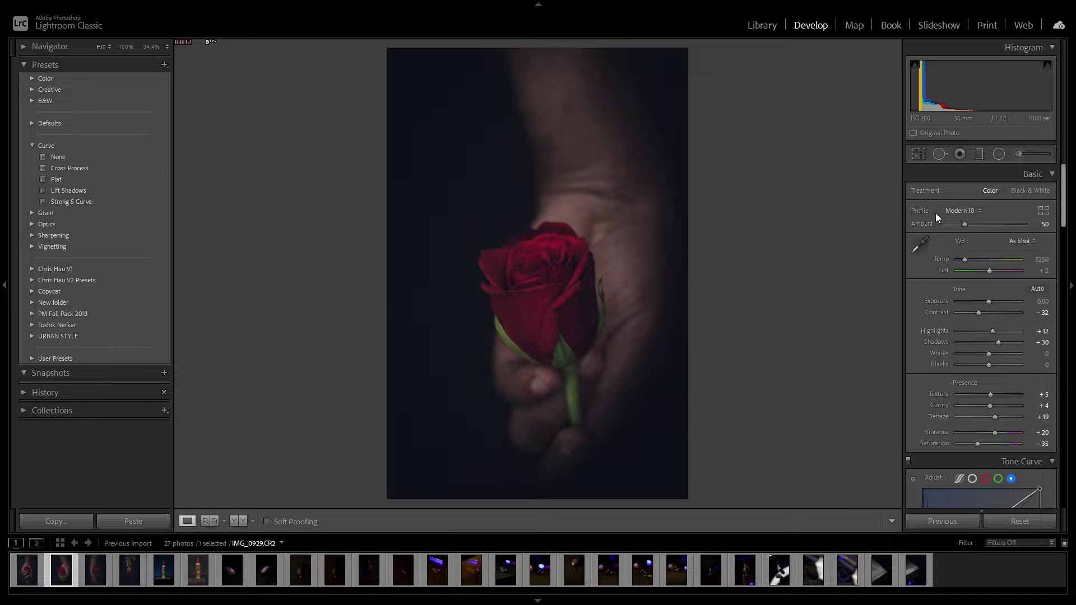
{"action": "left_click", "coordinate": [956, 210]}
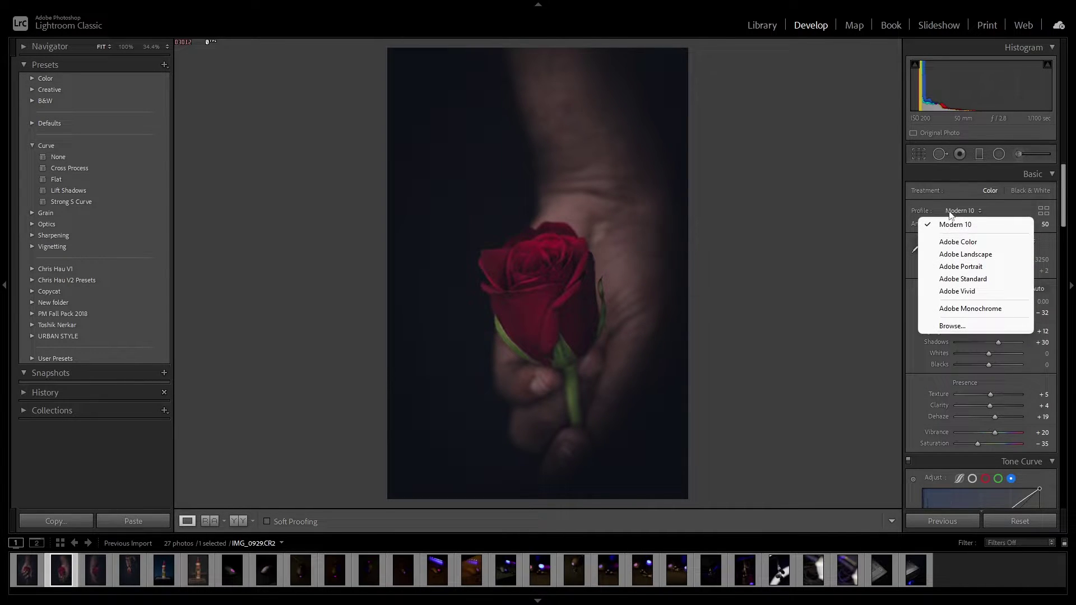
{"action": "left_click", "coordinate": [932, 205]}
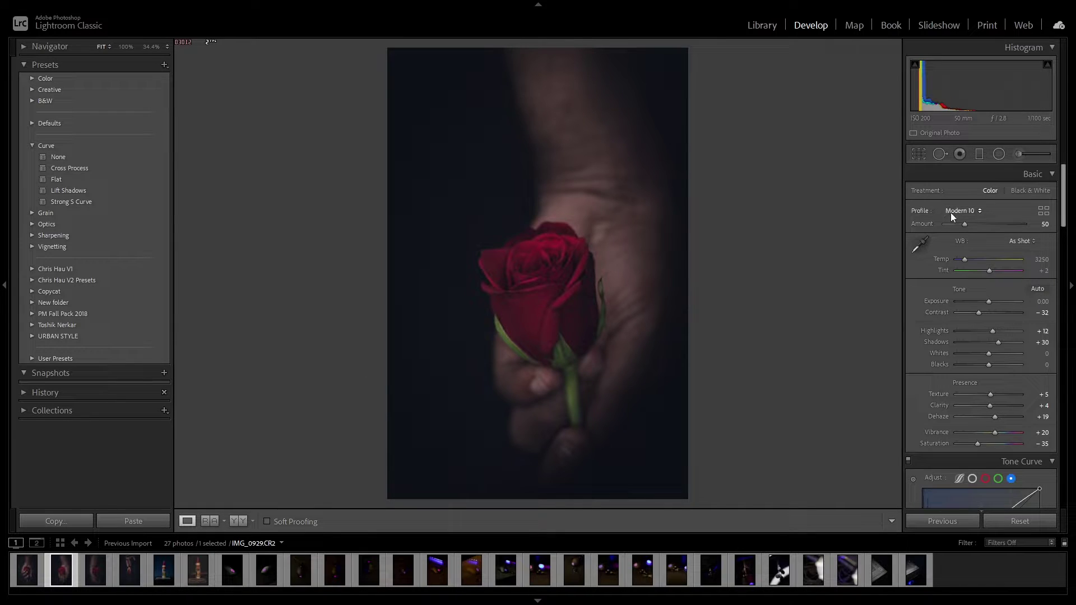
Step: Compare the rose photo's original and edited versions, including a close-up of the petals in the original
{"action": "key", "text": "backslash"}
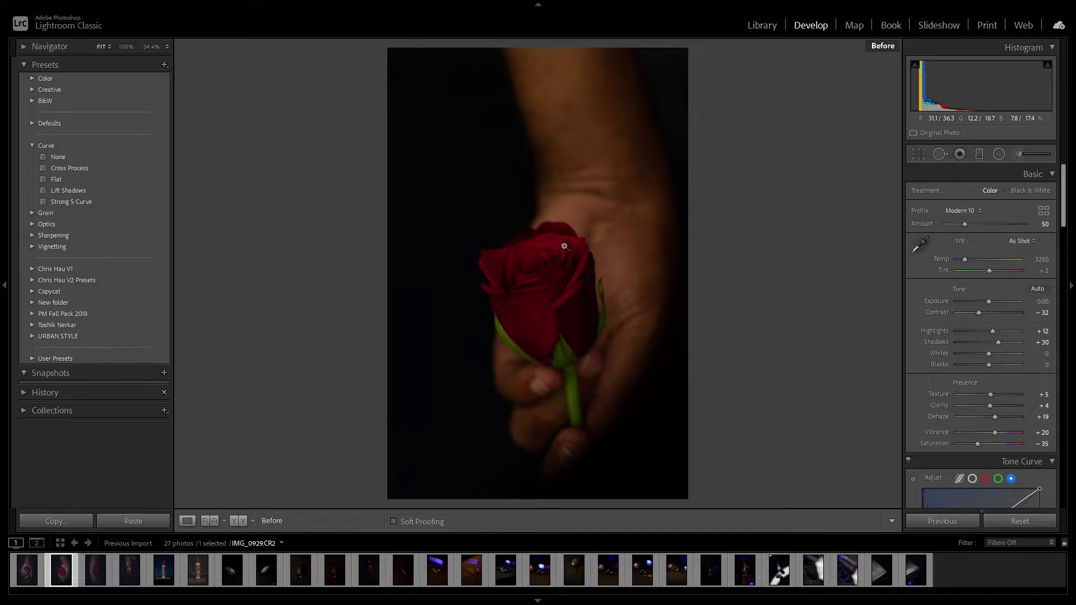
{"action": "key", "text": "backslash"}
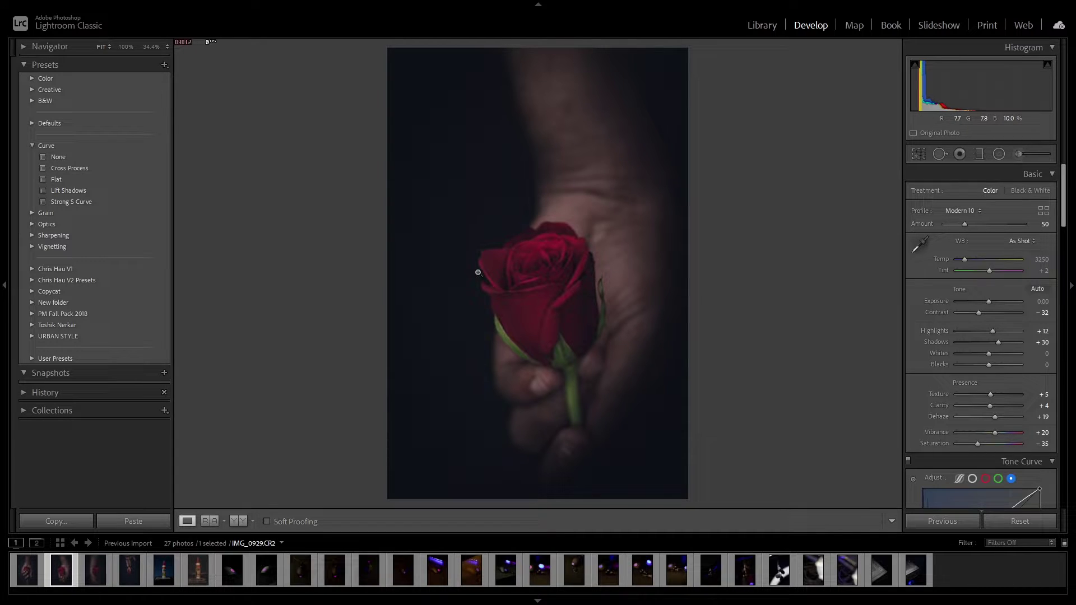
{"action": "key", "text": "backslash"}
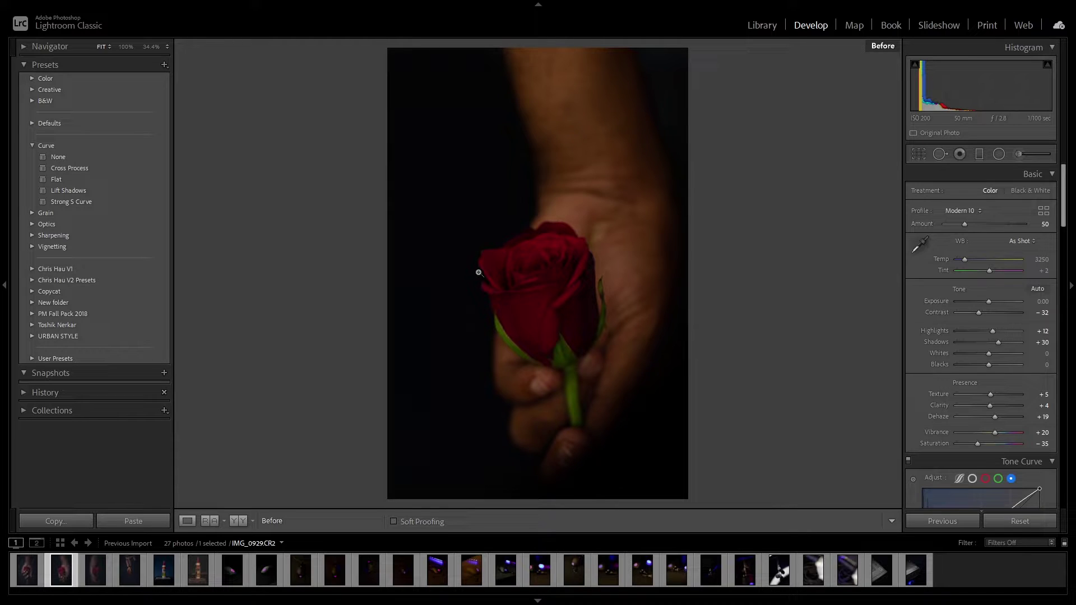
{"action": "left_click", "coordinate": [479, 273]}
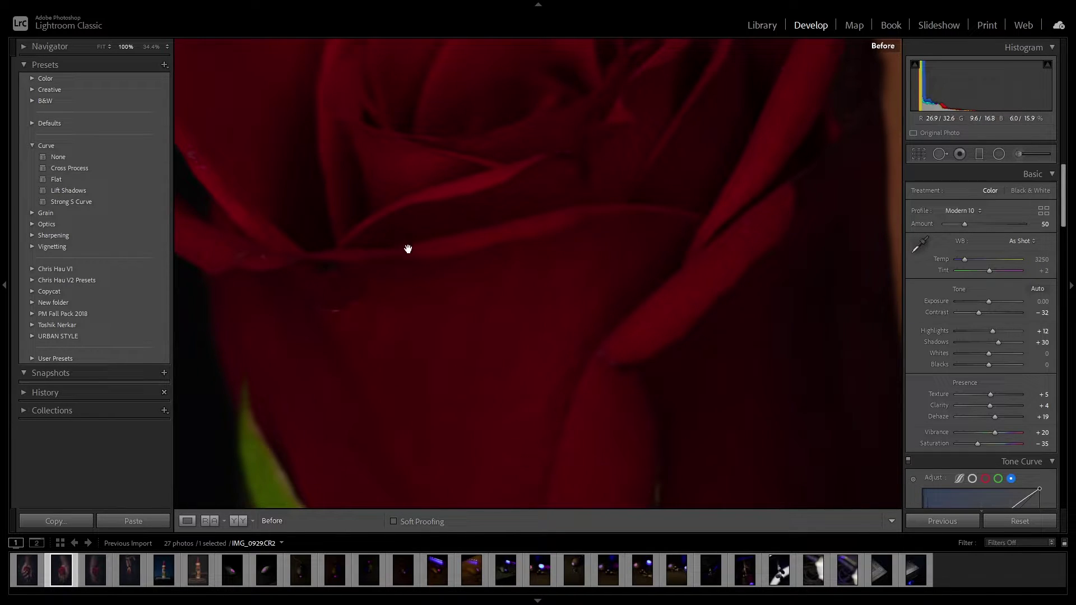
{"action": "left_click", "coordinate": [548, 248]}
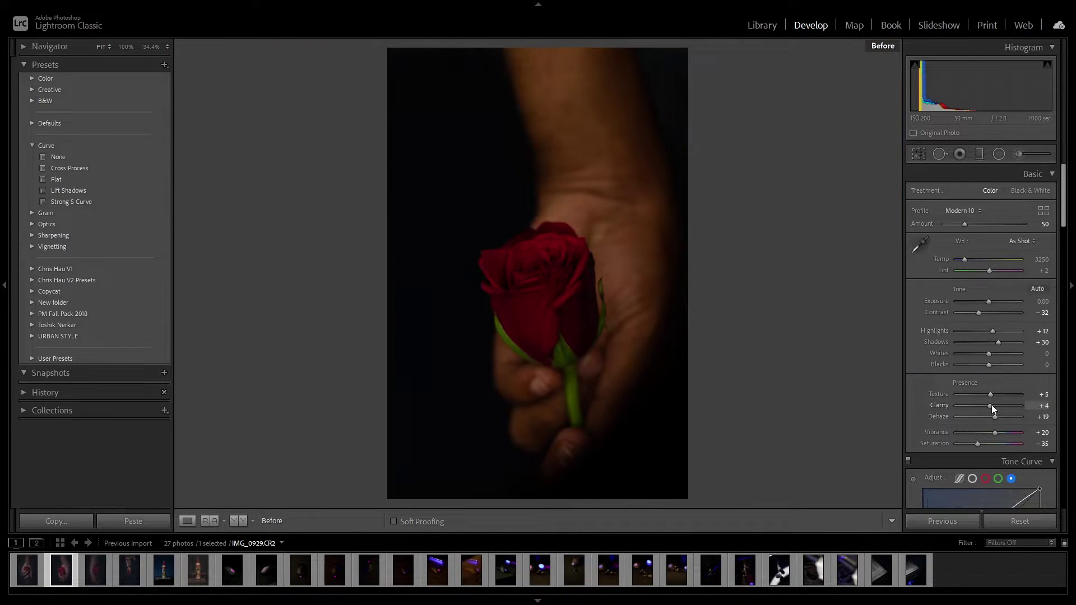
{"action": "key", "text": "backslash"}
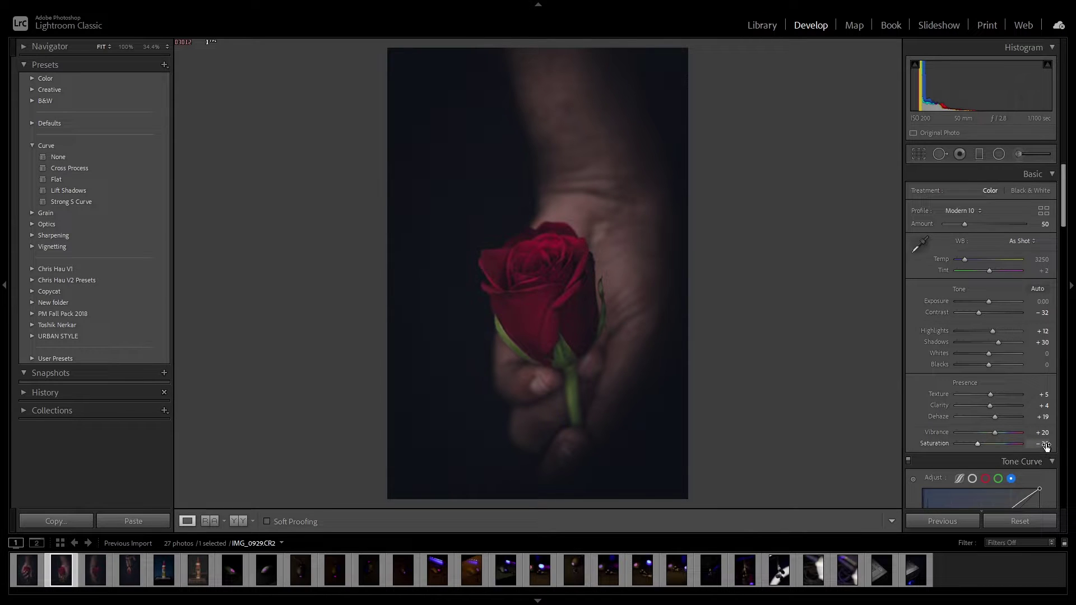
{"action": "key", "text": "backslash"}
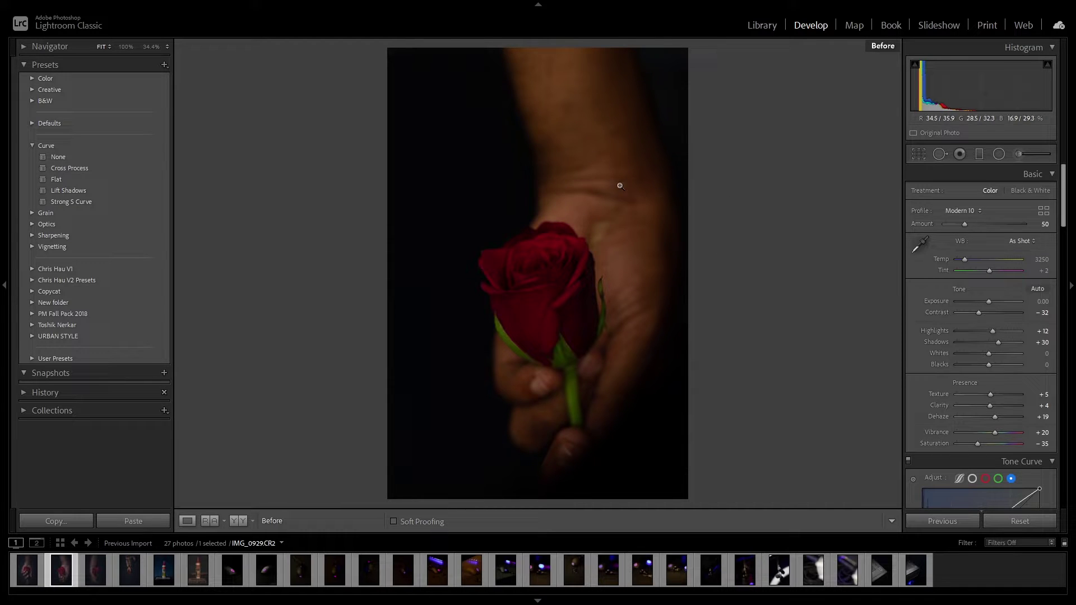
{"action": "key", "text": "backslash"}
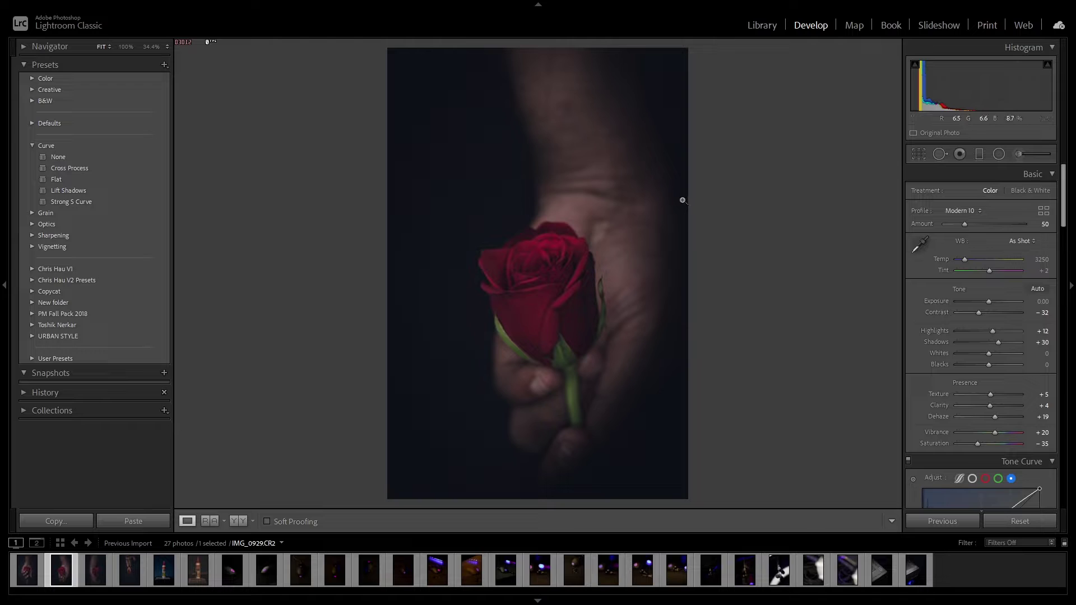
Step: Examine the tone curve's point, parametric, red, green and blue channel settings
{"action": "scroll", "coordinate": [987, 369], "scroll_direction": "down", "scroll_amount": 5}
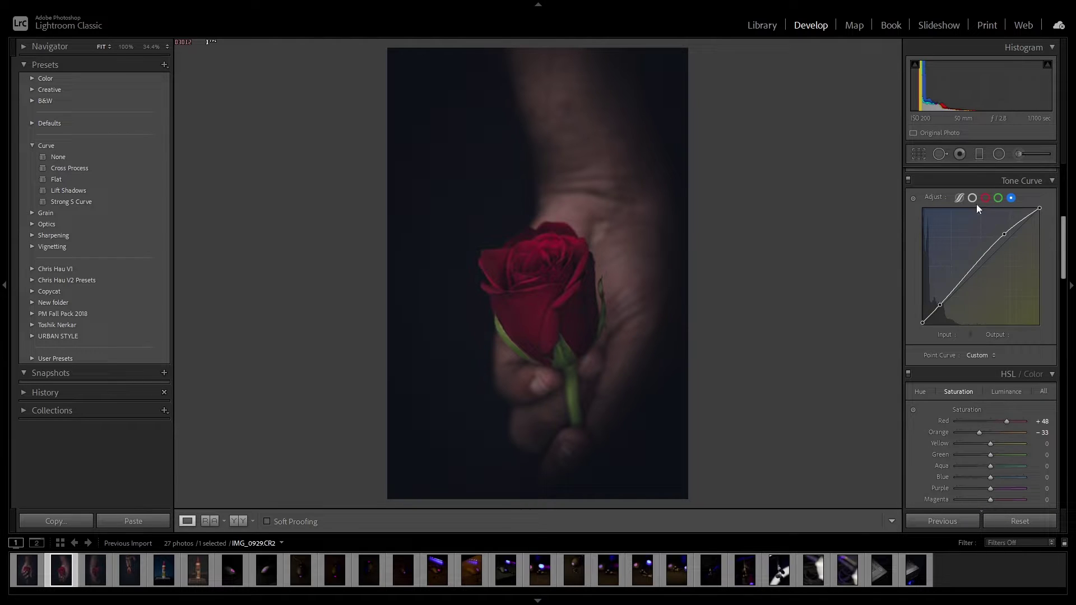
{"action": "left_click", "coordinate": [972, 198]}
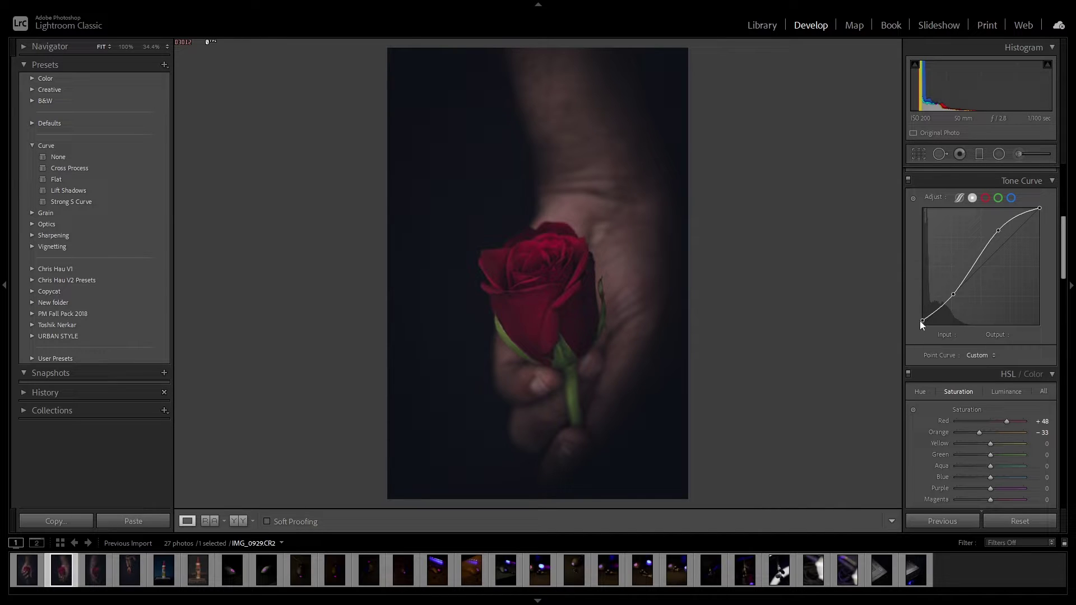
{"action": "left_click", "coordinate": [960, 198]}
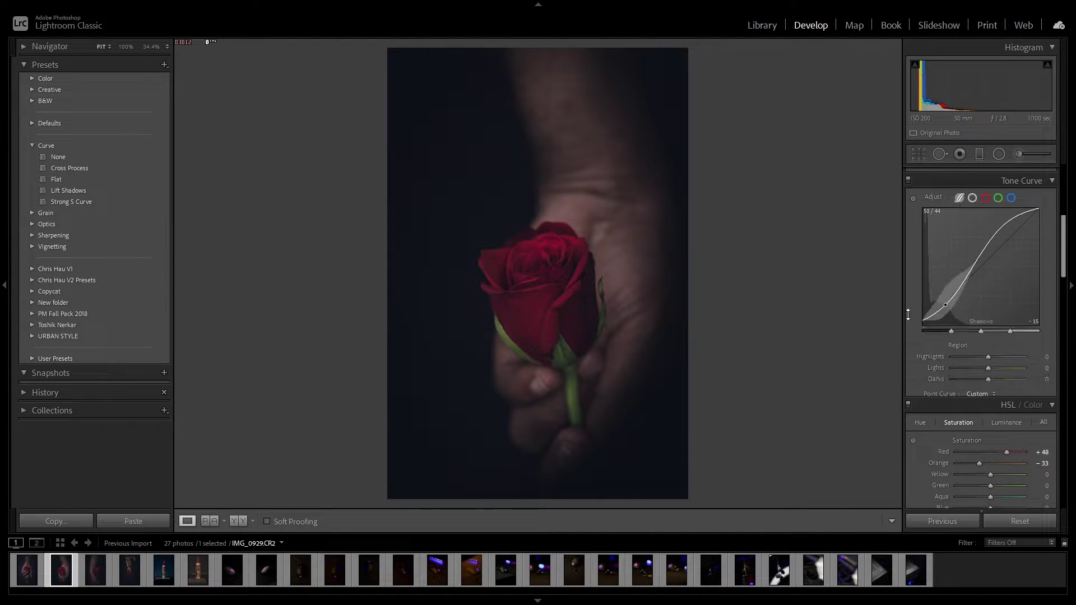
{"action": "left_click", "coordinate": [985, 197]}
{"action": "left_click", "coordinate": [998, 198]}
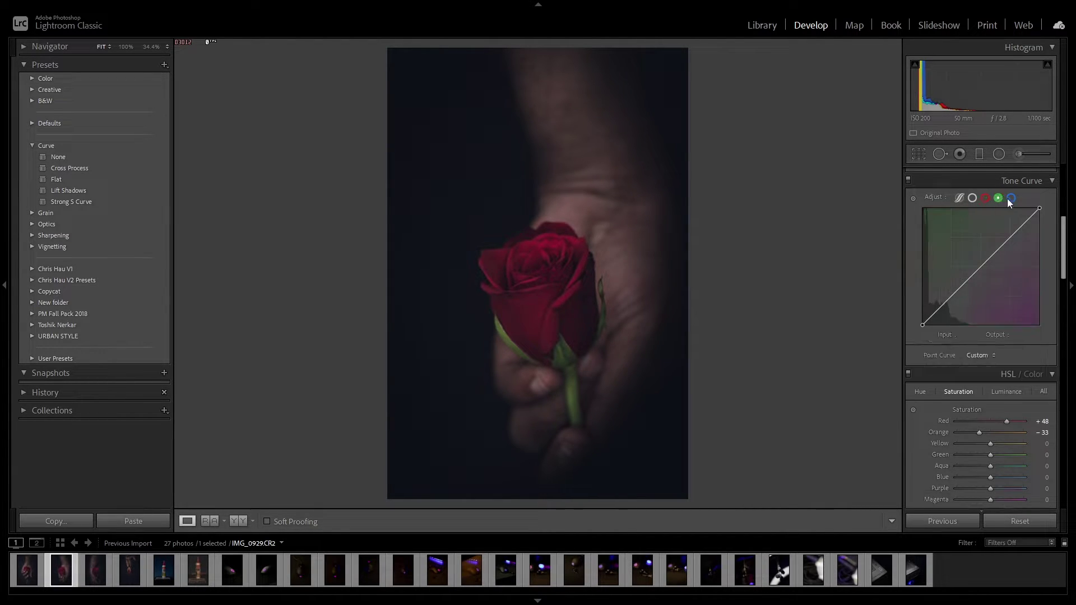
{"action": "left_click", "coordinate": [1008, 200]}
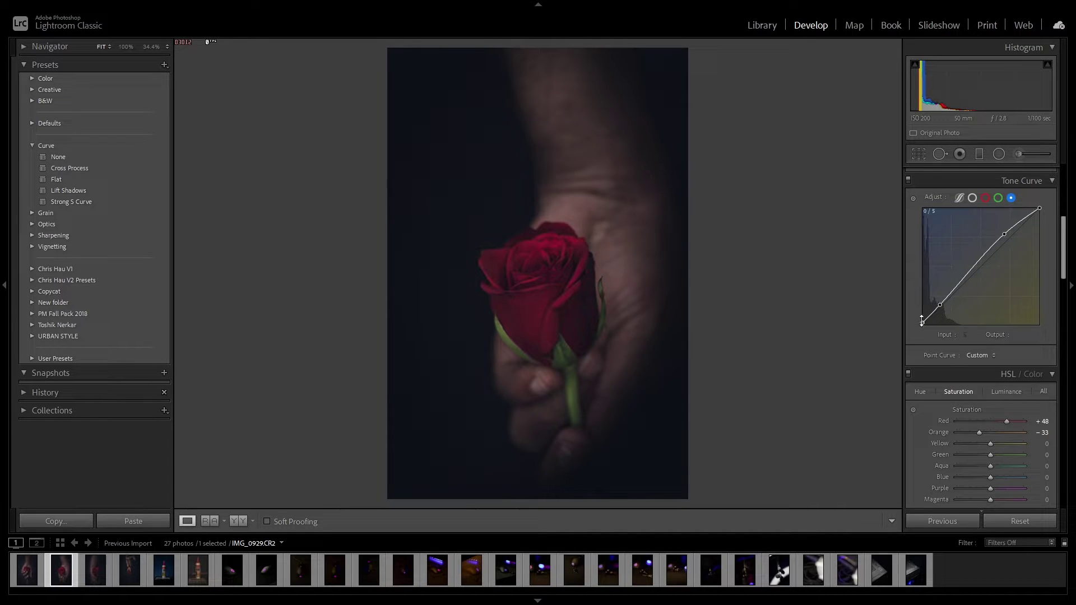
{"action": "left_click_drag", "start_coordinate": [922, 320], "coordinate": [923, 324]}
Step: Set the red saturation to +80 in the HSL adjustments
{"action": "scroll", "coordinate": [924, 356], "scroll_direction": "down", "scroll_amount": 3}
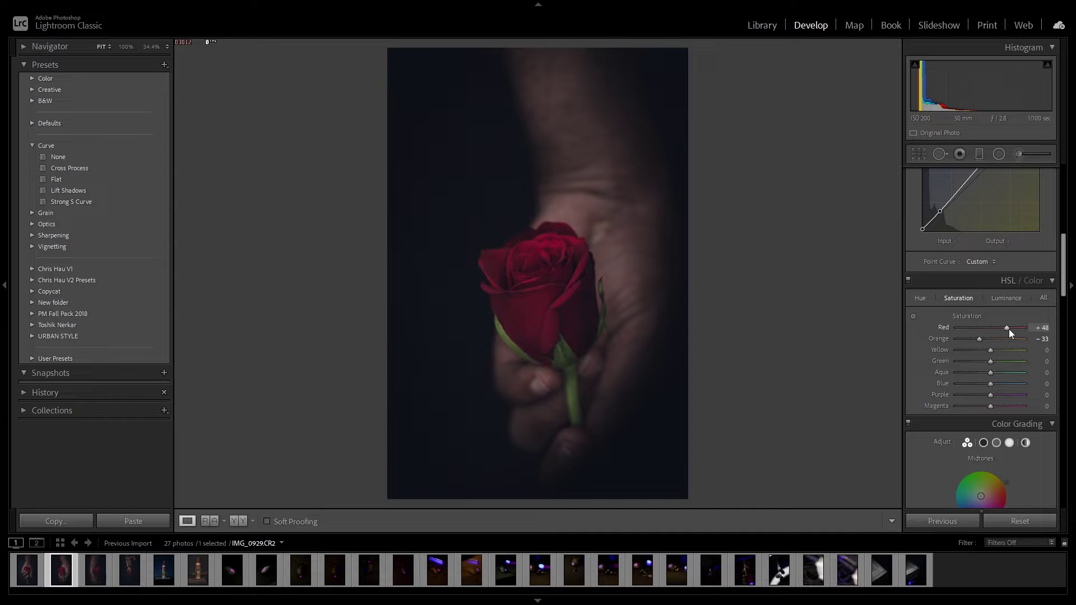
{"action": "left_click_drag", "start_coordinate": [1009, 329], "coordinate": [1050, 331]}
{"action": "left_click", "coordinate": [1041, 328]}
{"action": "type", "text": "+80"}
Step: Try the red hue at -100 and a lower orange hue, and reset the orange hue
{"action": "left_click", "coordinate": [919, 296]}
{"action": "left_click_drag", "start_coordinate": [990, 327], "coordinate": [920, 330]}
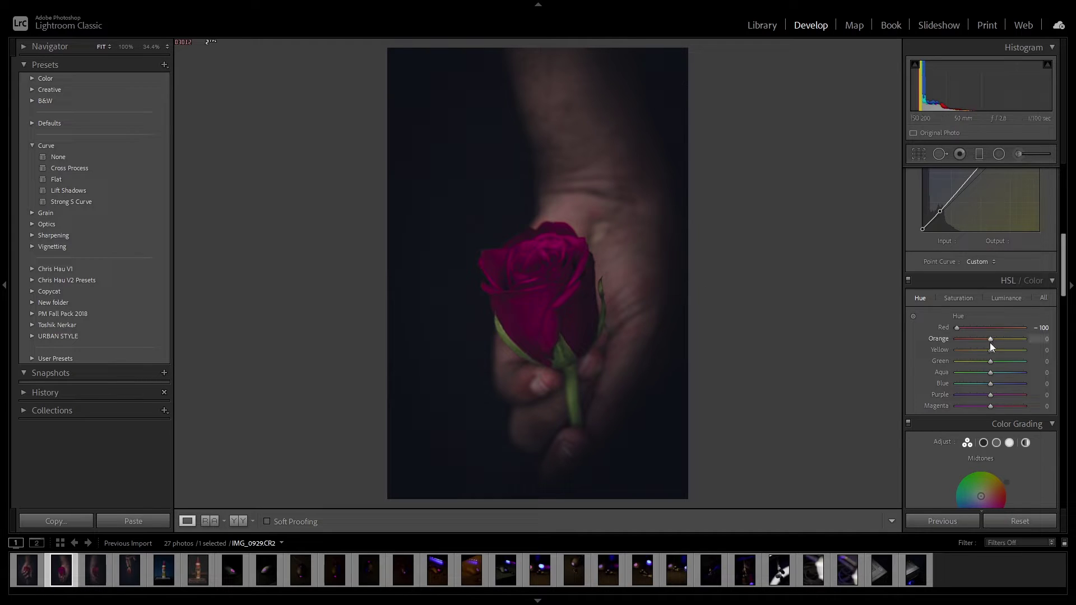
{"action": "left_click_drag", "start_coordinate": [990, 340], "coordinate": [933, 348]}
{"action": "double_click", "coordinate": [940, 339]}
Step: Set the magenta hue to -97, test the purple hue, and reset the purple and red hues to 0
{"action": "left_click_drag", "start_coordinate": [990, 406], "coordinate": [869, 399]}
{"action": "left_click_drag", "start_coordinate": [987, 395], "coordinate": [1058, 410]}
{"action": "double_click", "coordinate": [1022, 392]}
{"action": "double_click", "coordinate": [957, 327]}
{"action": "left_click_drag", "start_coordinate": [955, 406], "coordinate": [959, 407]}
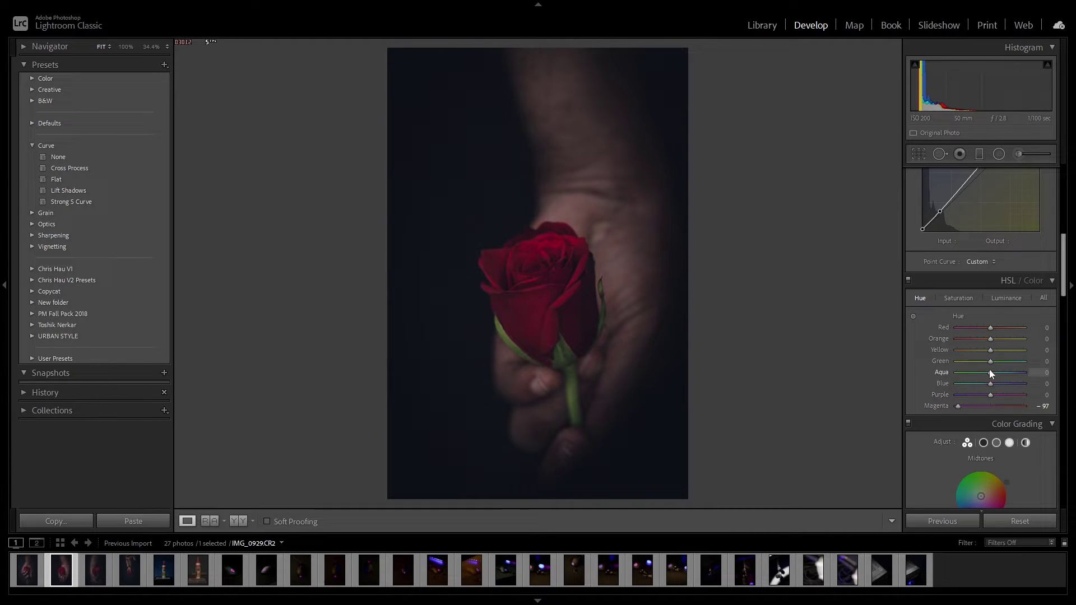
Step: Try the green hue at -100 and the green saturation at +13, and reset the green adjustments
{"action": "left_click_drag", "start_coordinate": [990, 360], "coordinate": [832, 363]}
{"action": "left_click", "coordinate": [958, 298]}
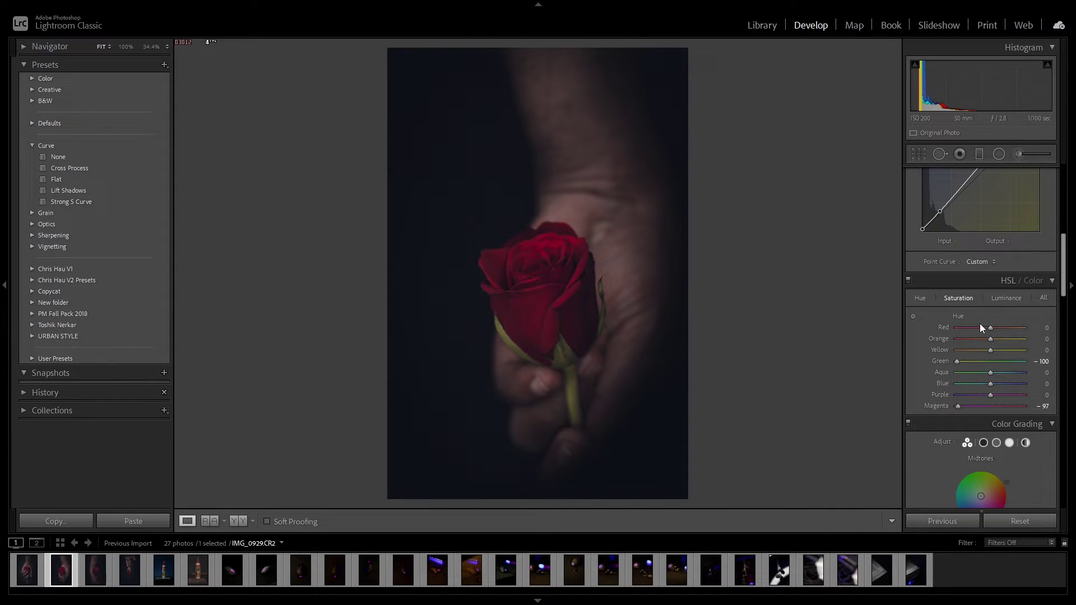
{"action": "mouse_move", "coordinate": [987, 365]}
{"action": "left_mouse_down"}
{"action": "mouse_move", "coordinate": [970, 364]}
{"action": "mouse_move", "coordinate": [999, 366]}
{"action": "left_mouse_up"}
{"action": "double_click", "coordinate": [997, 367]}
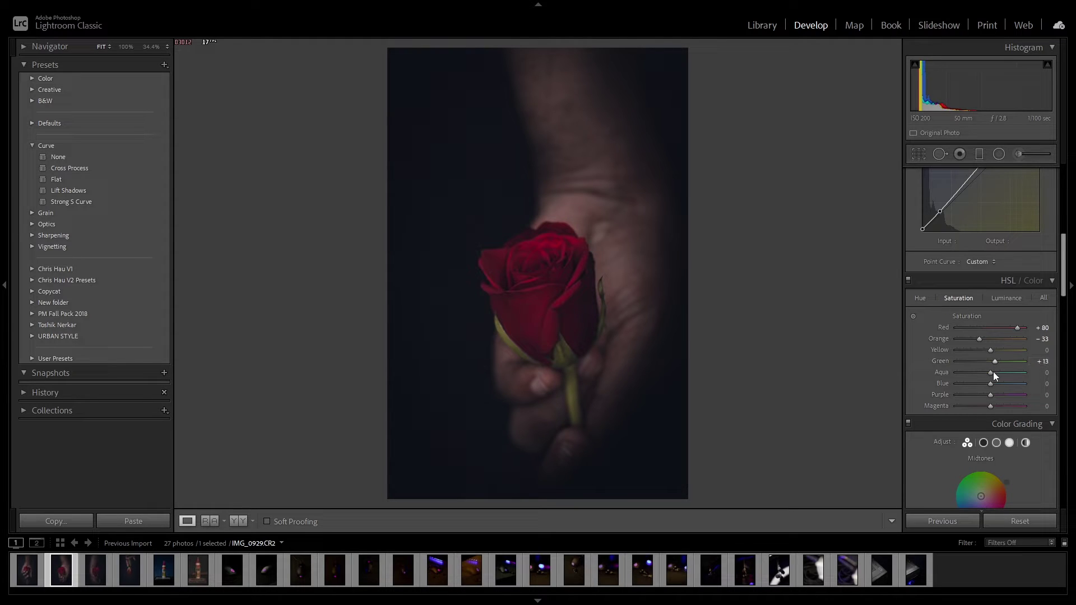
{"action": "left_click", "coordinate": [921, 298]}
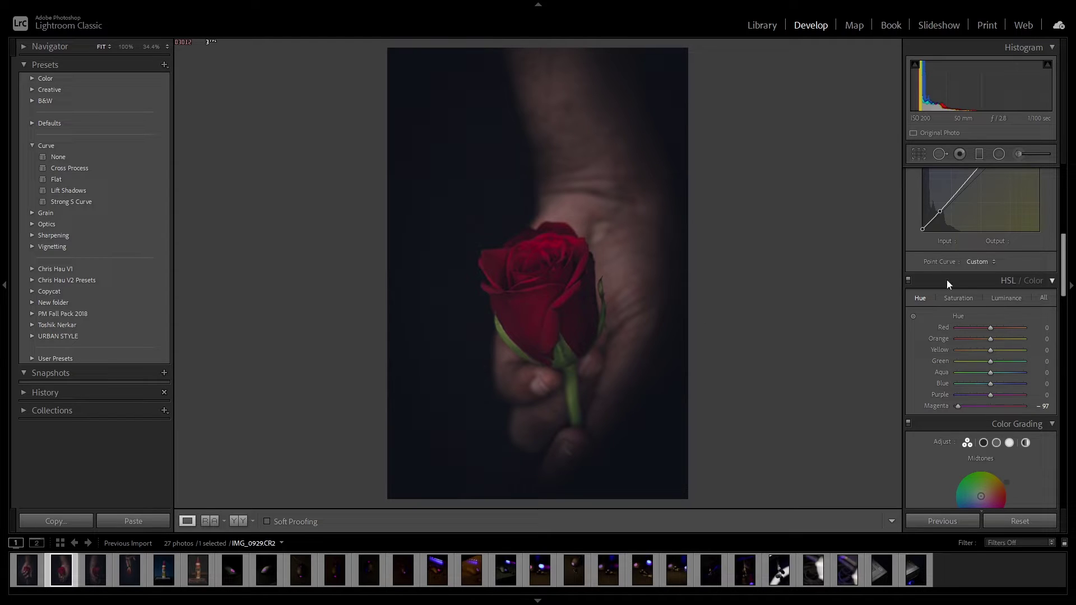
Step: Review the Color Grading, Detail, Lens Corrections and Transform settings of the photo
{"action": "left_click_drag", "start_coordinate": [1063, 261], "coordinate": [1063, 299]}
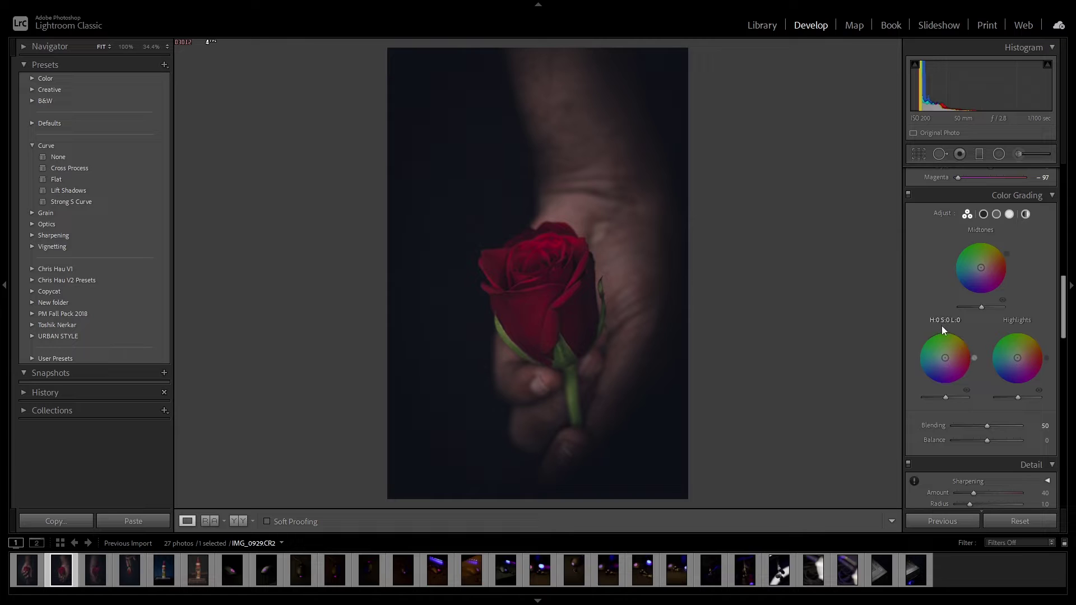
{"action": "scroll", "coordinate": [942, 325], "scroll_direction": "down", "scroll_amount": 2}
{"action": "scroll", "coordinate": [950, 330], "scroll_direction": "down", "scroll_amount": 2}
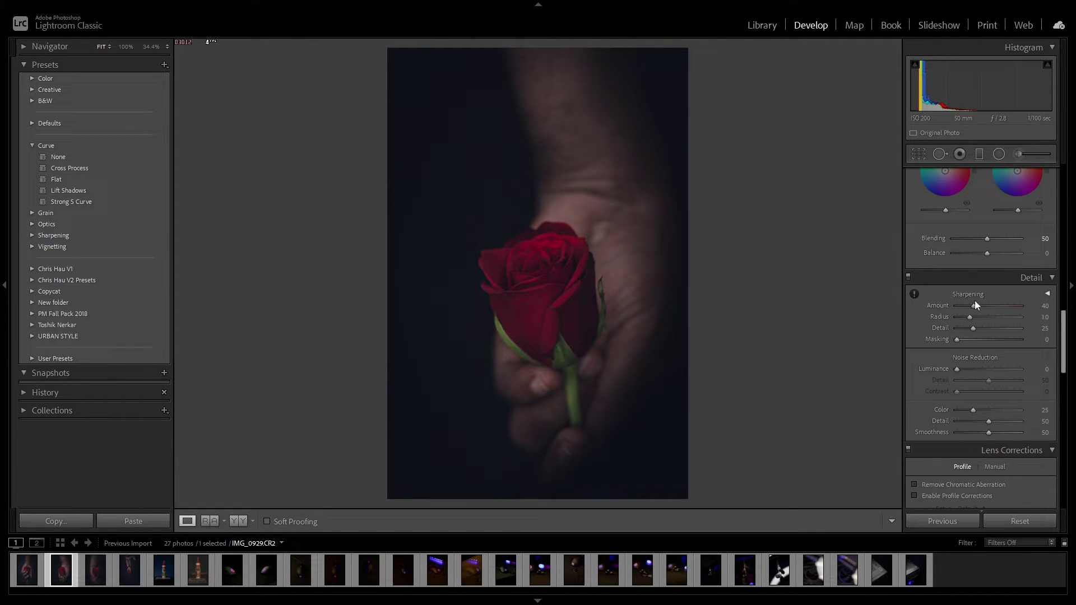
{"action": "scroll", "coordinate": [1008, 370], "scroll_direction": "down", "scroll_amount": 6}
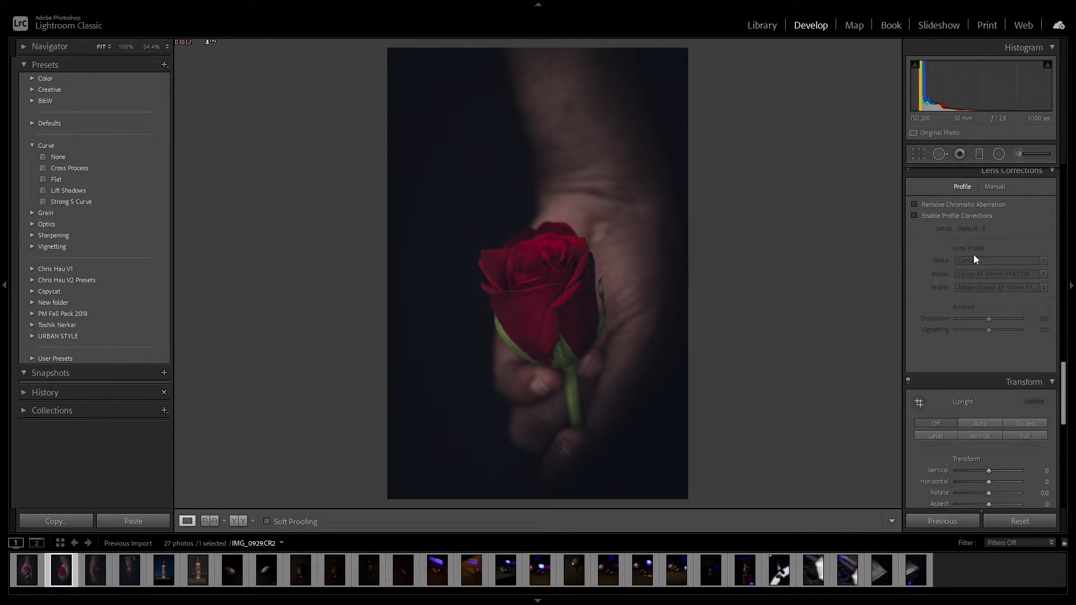
{"action": "scroll", "coordinate": [974, 255], "scroll_direction": "down", "scroll_amount": 5}
{"action": "scroll", "coordinate": [987, 256], "scroll_direction": "up", "scroll_amount": 5}
{"action": "scroll", "coordinate": [972, 280], "scroll_direction": "down", "scroll_amount": 8}
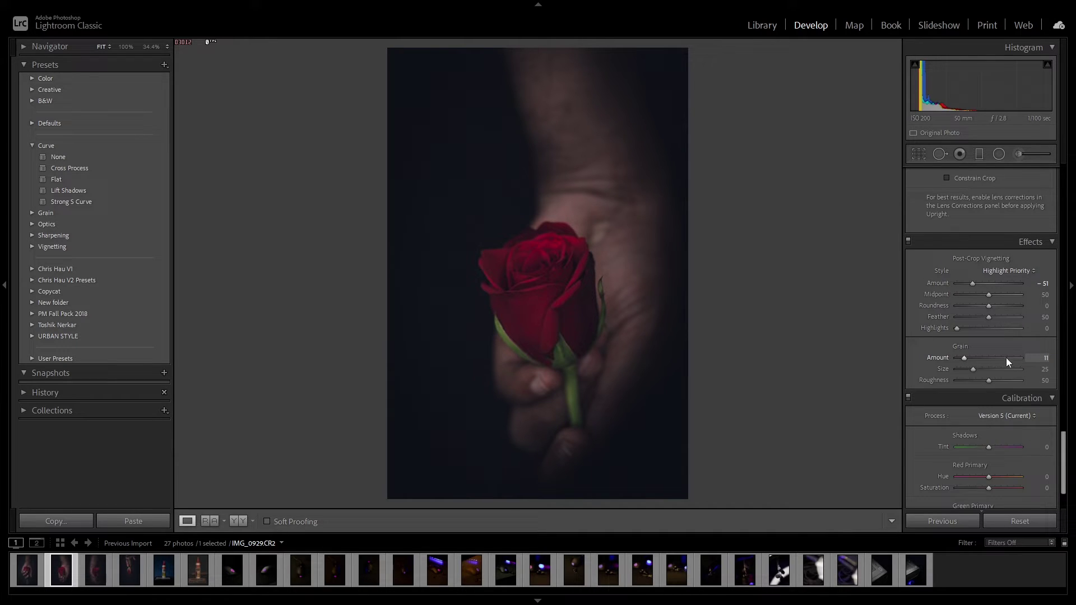
Step: Try a grain amount of 50 on the photo, and settle on 15
{"action": "left_click", "coordinate": [1027, 358]}
{"action": "type", "text": "50"}
{"action": "key", "text": "Return"}
{"action": "left_click", "coordinate": [1027, 358]}
{"action": "type", "text": "15"}
{"action": "key", "text": "Return"}
Step: Check the Calibration settings, inspect the rose at 100%, and compare the photo before and after the edit
{"action": "scroll", "coordinate": [967, 341], "scroll_direction": "down", "scroll_amount": 2}
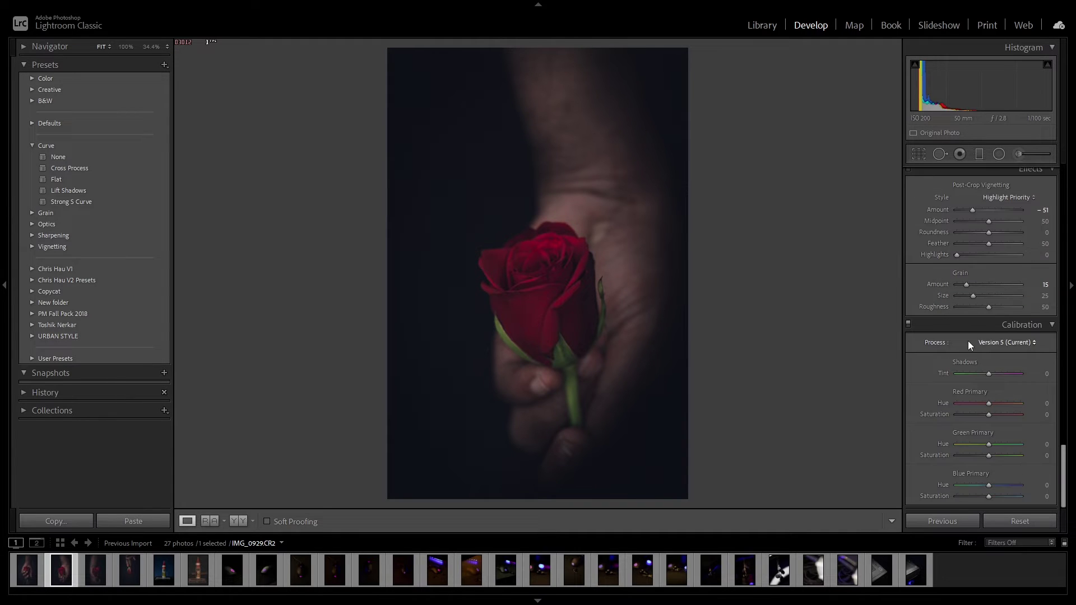
{"action": "left_click", "coordinate": [583, 263]}
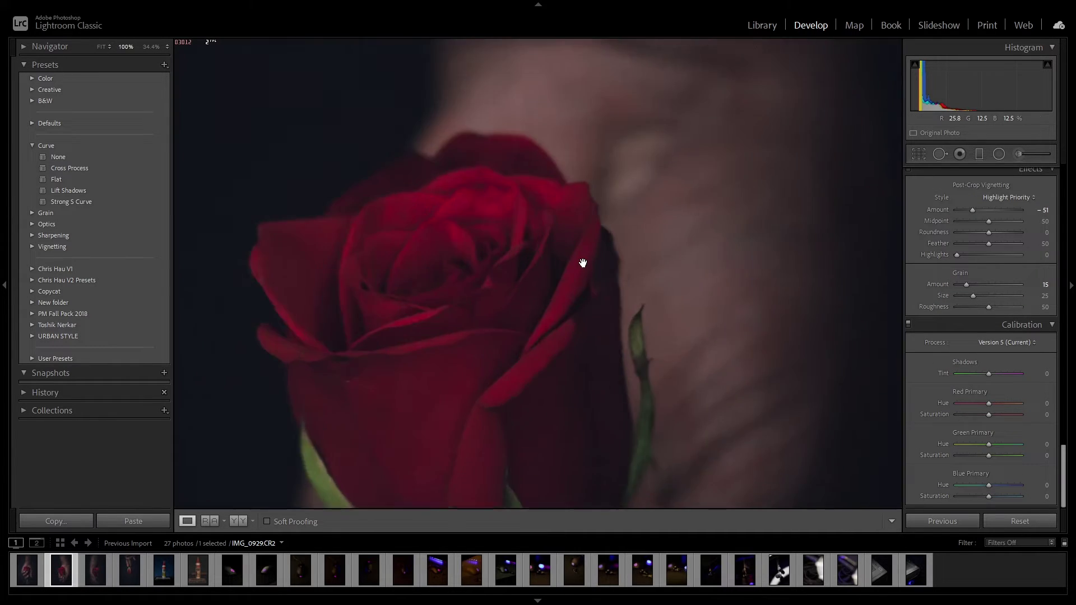
{"action": "left_click", "coordinate": [583, 263]}
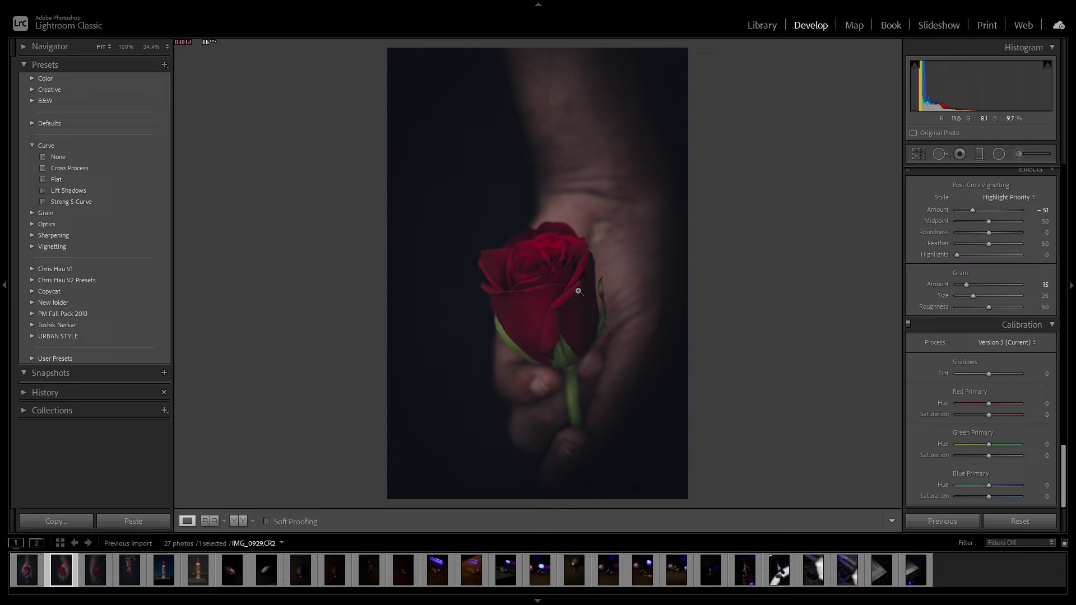
{"action": "key", "text": "backslash"}
{"action": "key", "text": "backslash"}
{"action": "key", "text": "backslash"}
{"action": "key", "text": "backslash"}
Step: Set the exposure of the radial filter around the rose to 0.30, close the mask, and compare the photo with its original
{"action": "scroll", "coordinate": [987, 311], "scroll_direction": "up", "scroll_amount": 10}
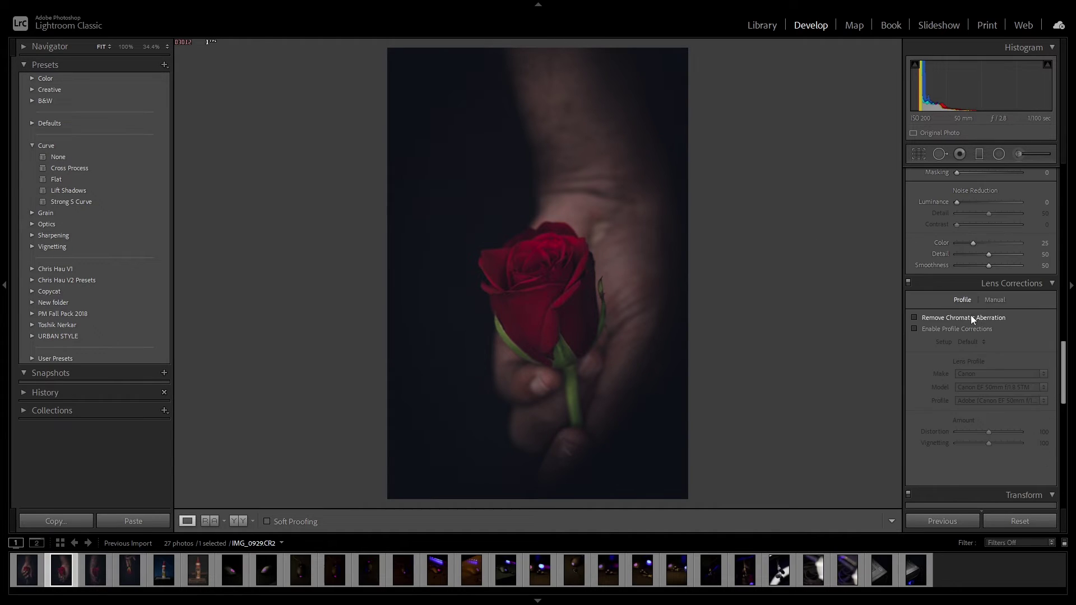
{"action": "scroll", "coordinate": [953, 224], "scroll_direction": "up", "scroll_amount": 15}
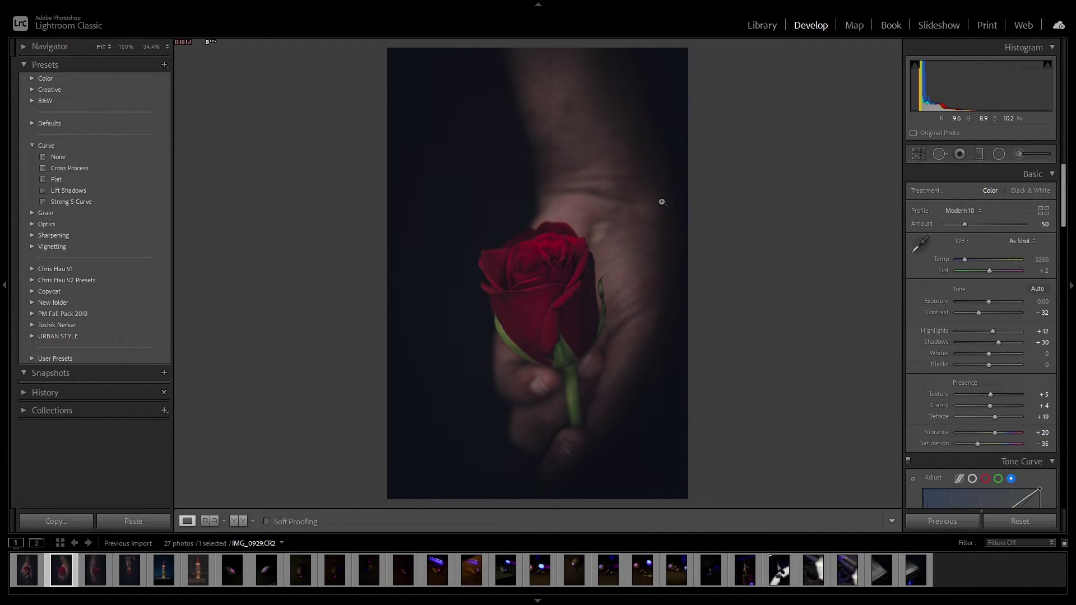
{"action": "left_click", "coordinate": [999, 153]}
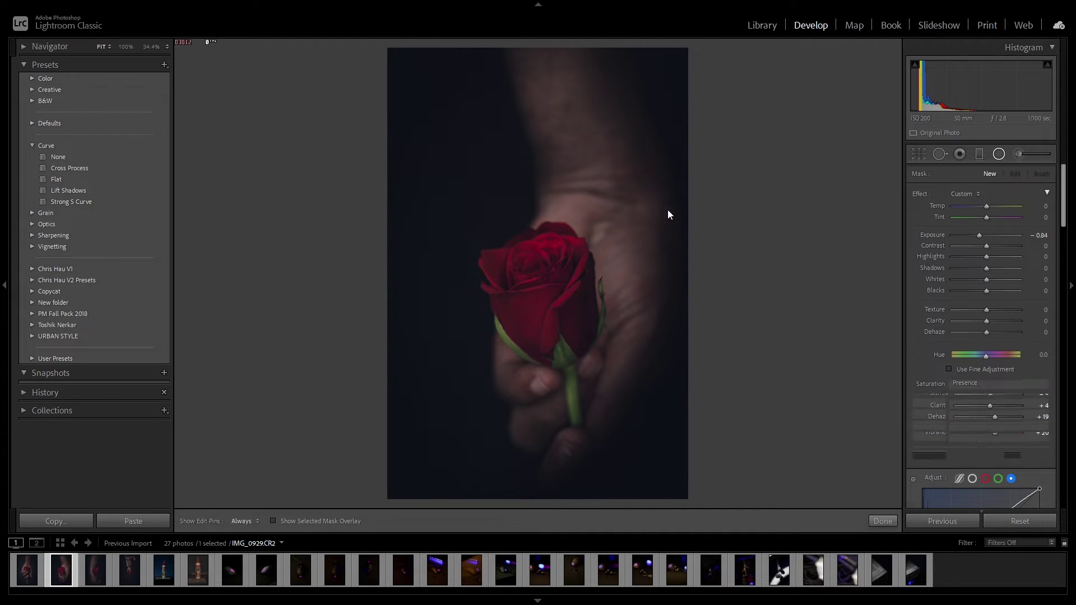
{"action": "left_click", "coordinate": [538, 292]}
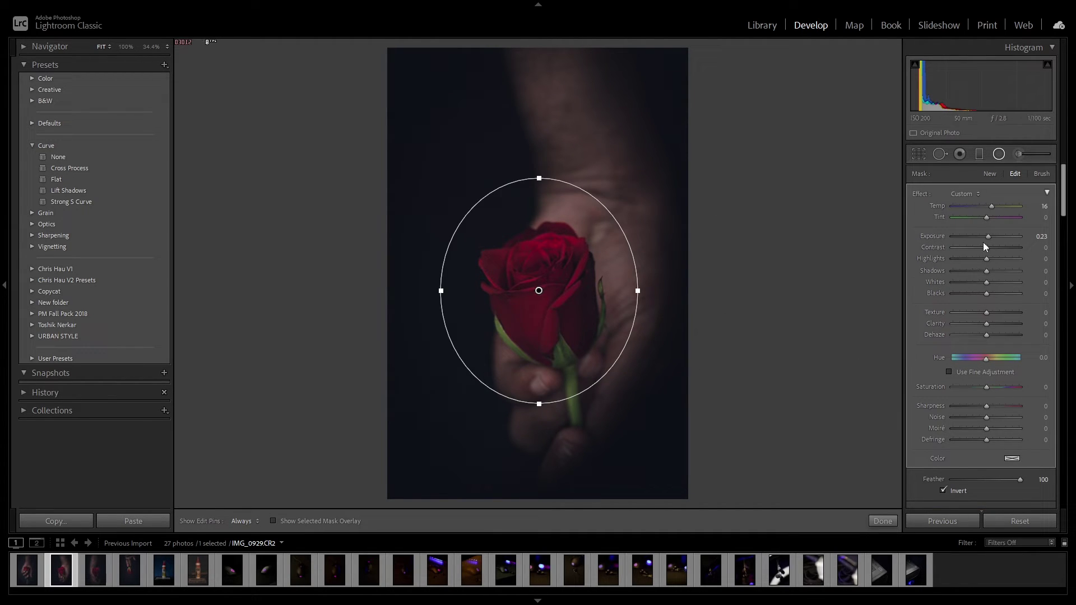
{"action": "left_click", "coordinate": [1031, 238]}
{"action": "type", "text": "+0.30"}
{"action": "key", "text": "Return"}
{"action": "left_click", "coordinate": [879, 518]}
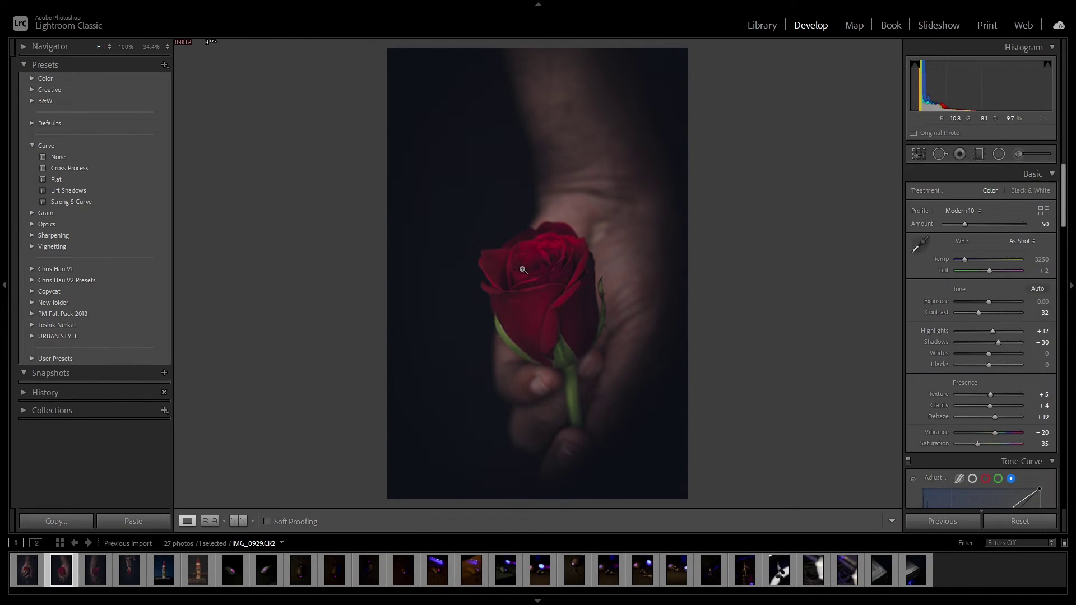
{"action": "key", "text": "backslash"}
{"action": "key", "text": "backslash"}
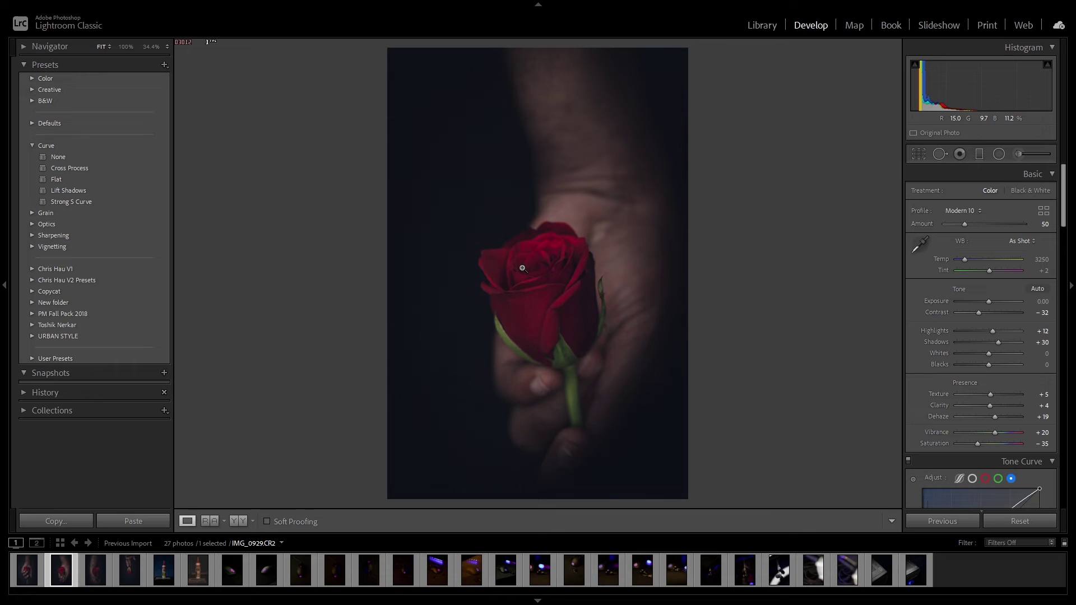